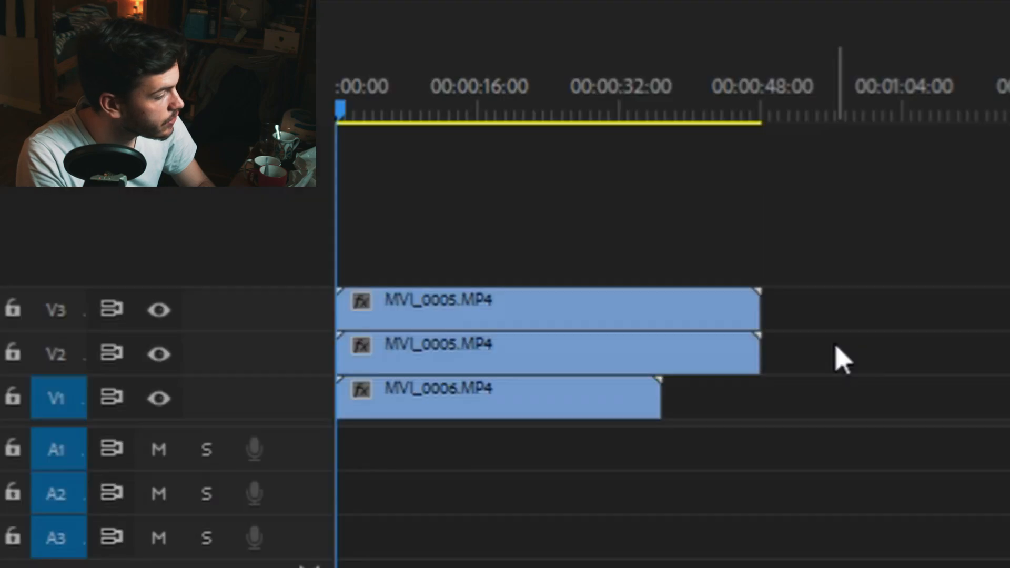
Draw a closed freeform opacity mask on the V2 MVI_0005.MP4 clip around the group of students, excluding the student in purple.
left_click_drag(545, 434, 539, 435)
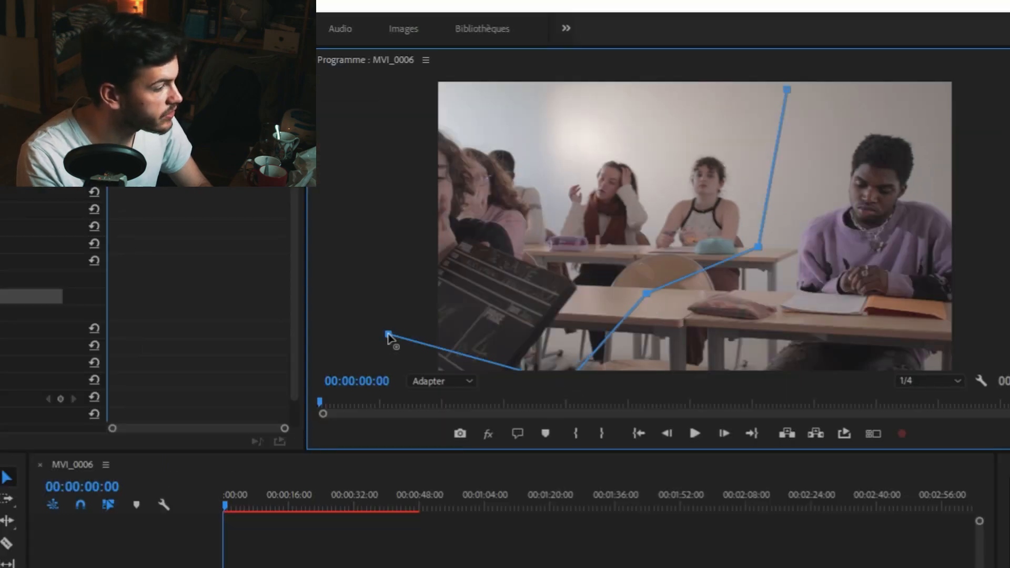
key("ctrl+z")
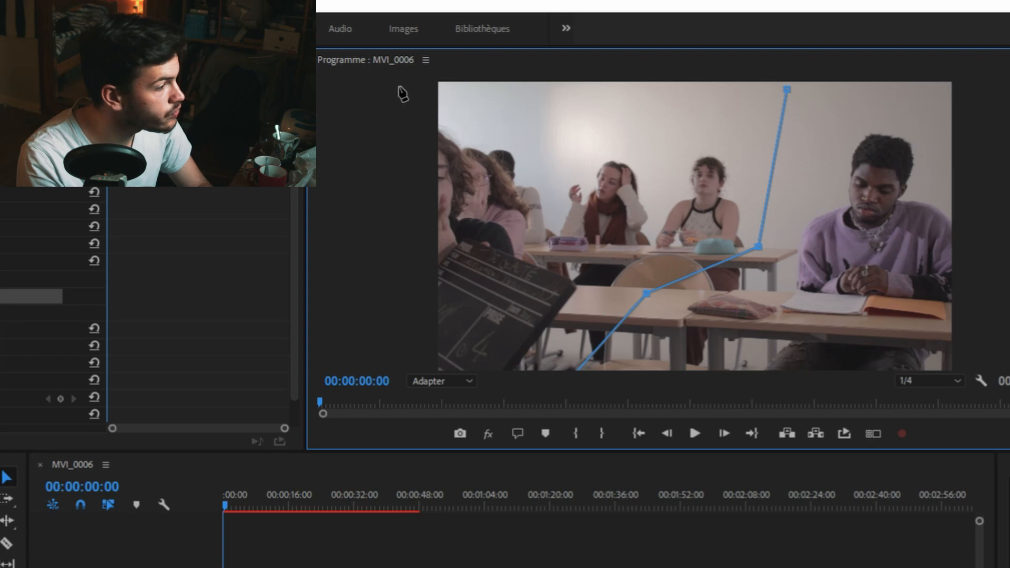
left_click(386, 75)
left_click(788, 90)
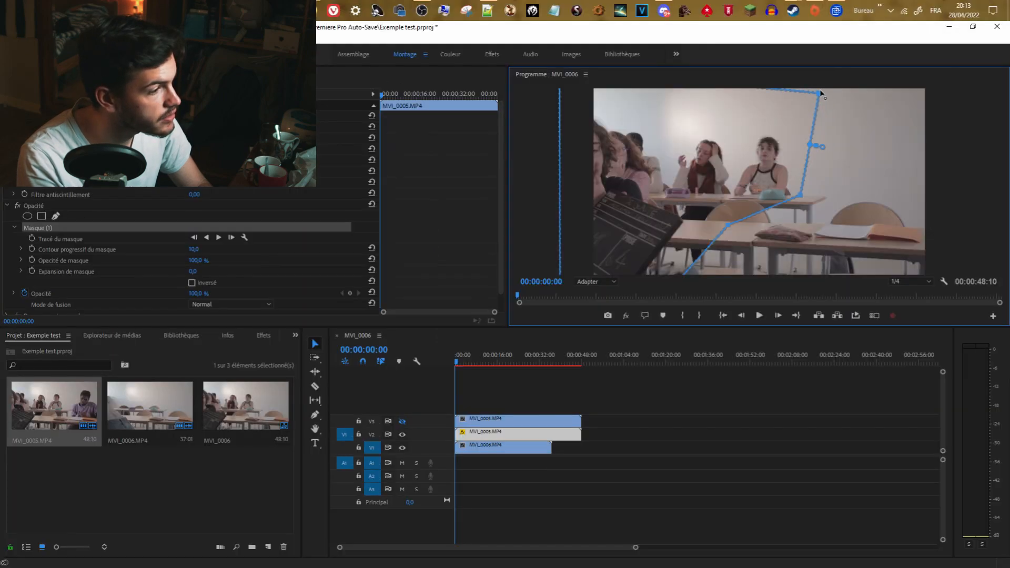
Straighten the V2 mask's dividing edge by extending its upper corner beyond the frame and moving the table point to the pink pencil case.
left_click_drag(819, 93, 821, 79)
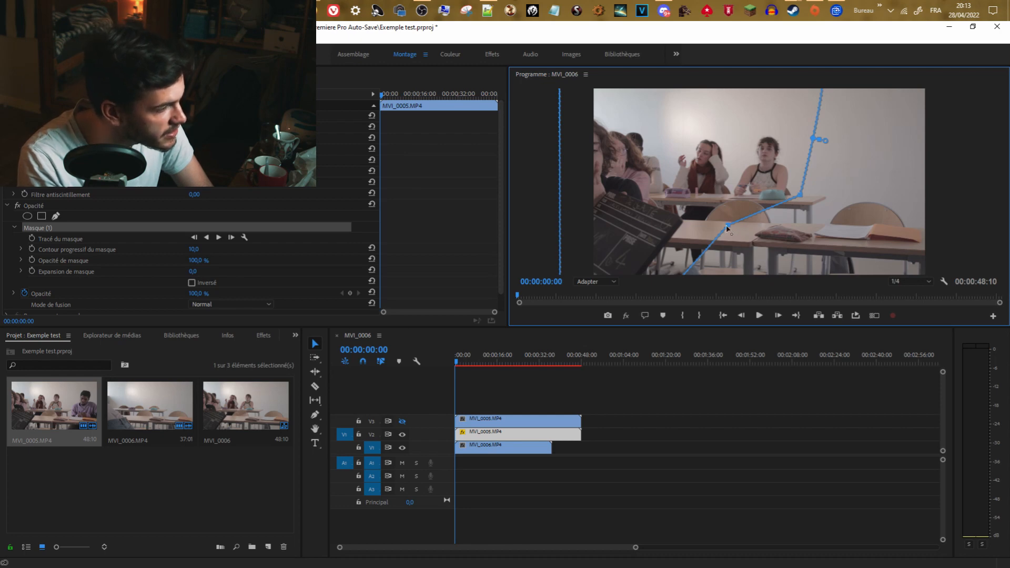
left_click_drag(728, 228, 798, 258)
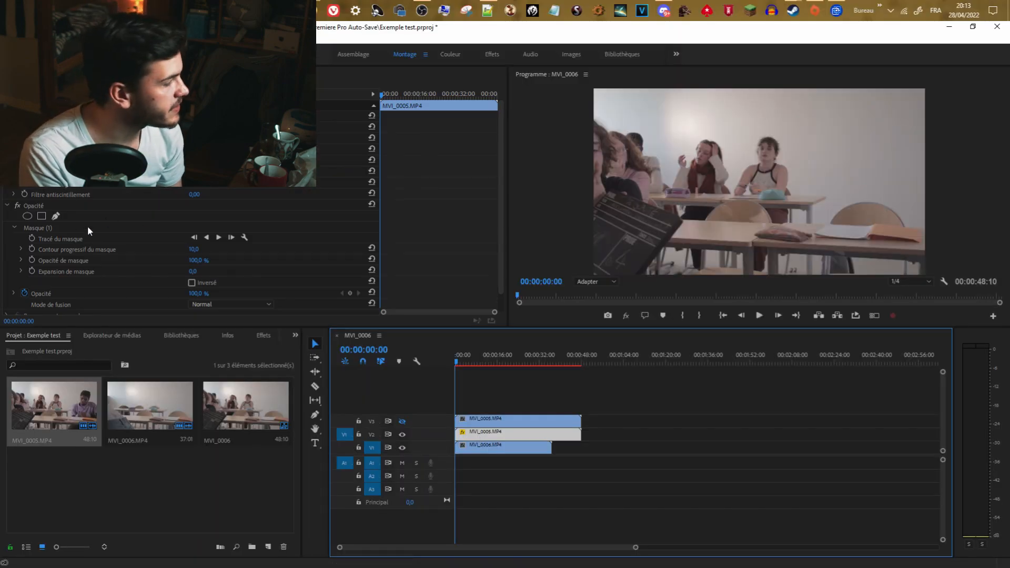
left_click(88, 227)
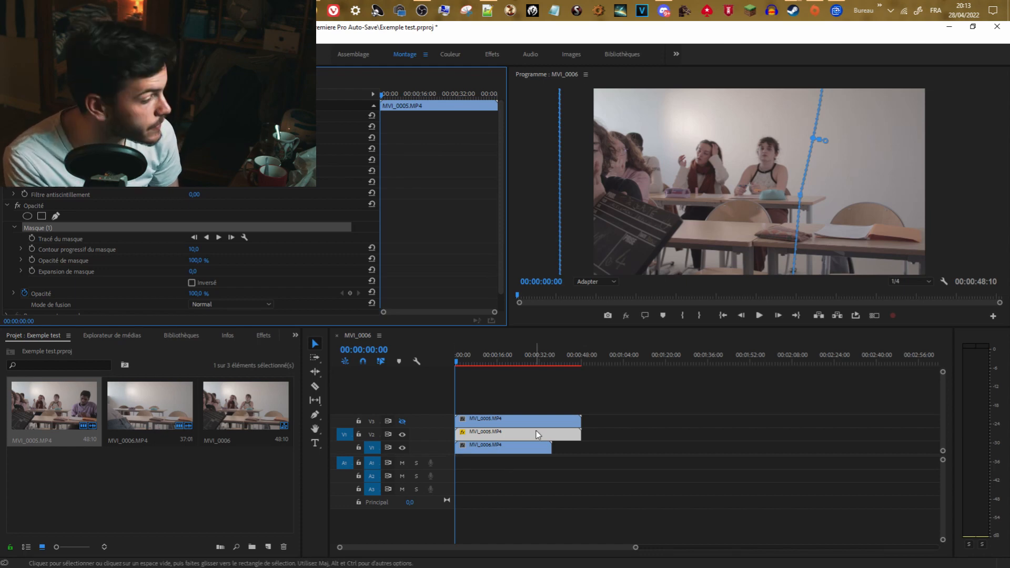
Hide track V1 temporarily to examine the masked area of the V2 clip against black.
left_click(403, 448)
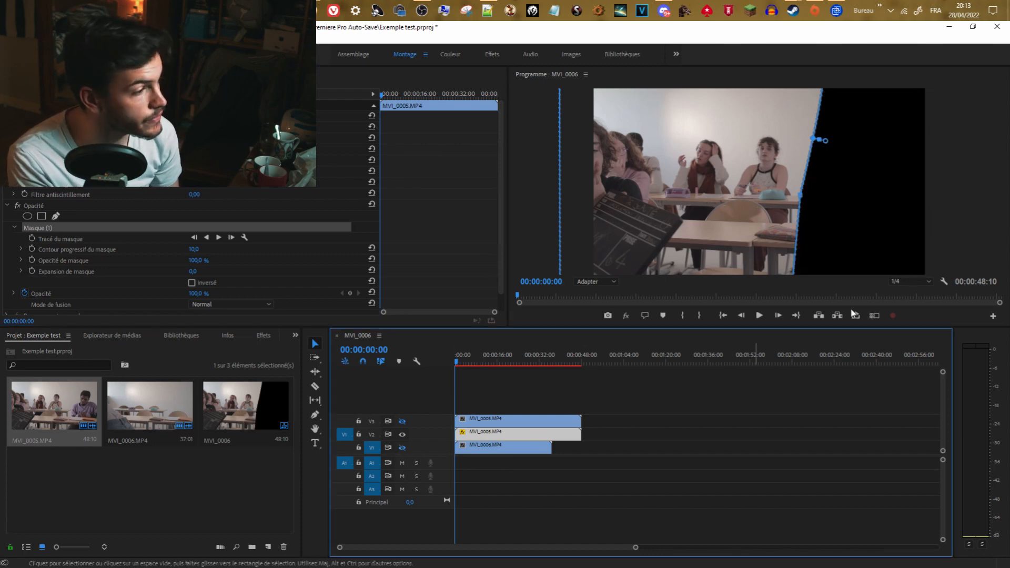
left_click(626, 396)
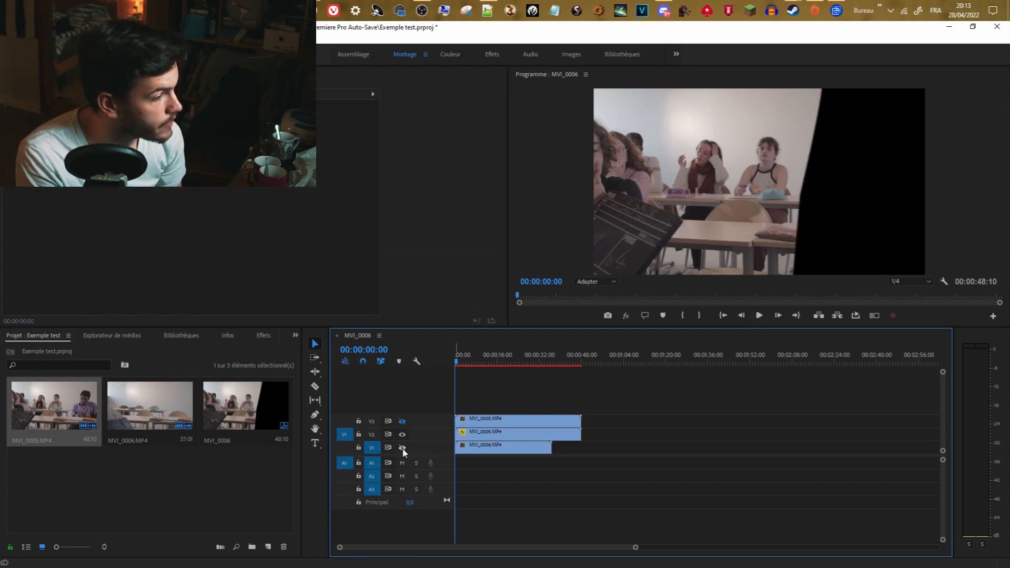
left_click(403, 448)
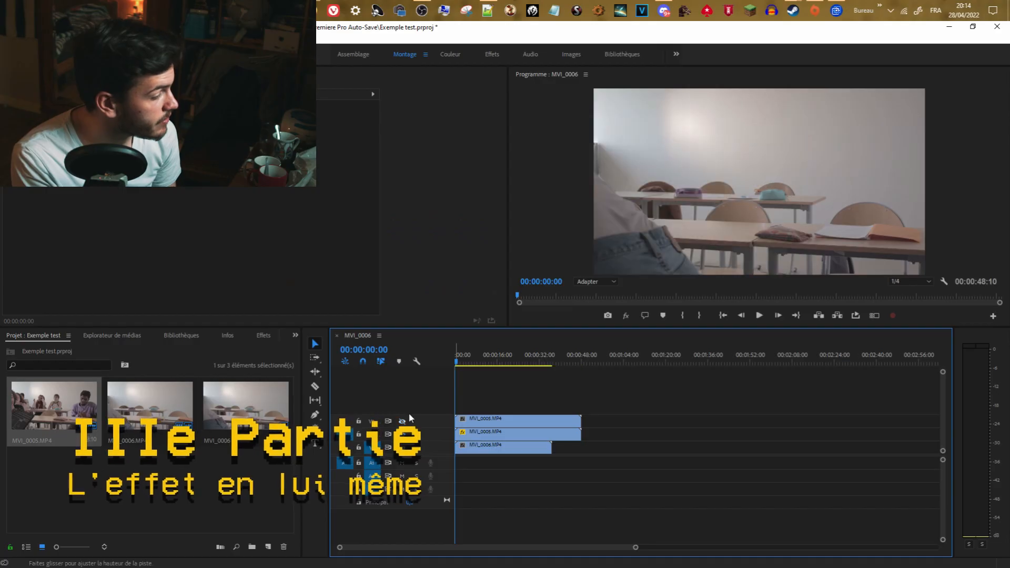
With V2 hidden and V3 shown, draw a freeform opacity mask around the student in purple on the V3 clip.
left_click(402, 434)
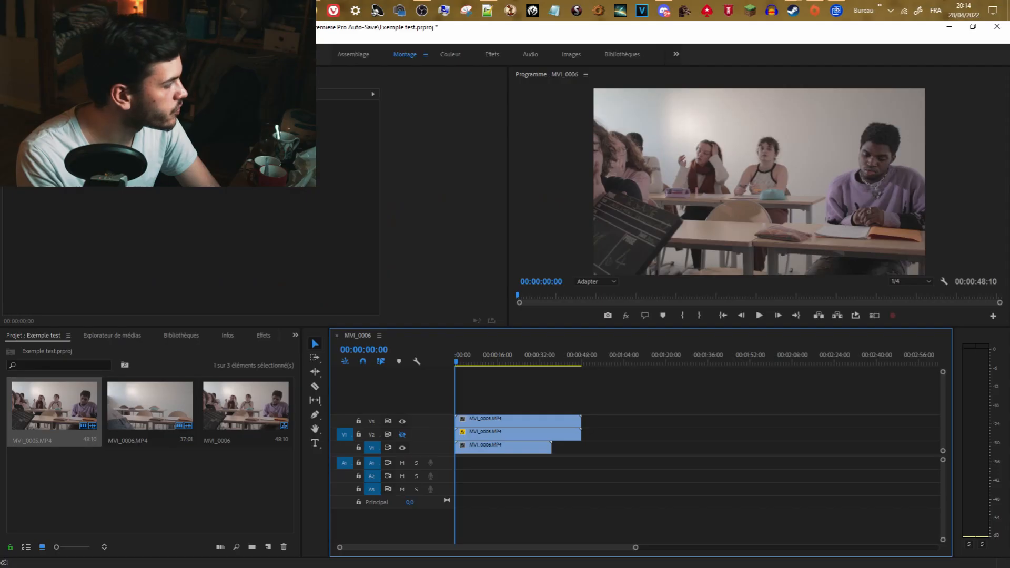
left_click(523, 428)
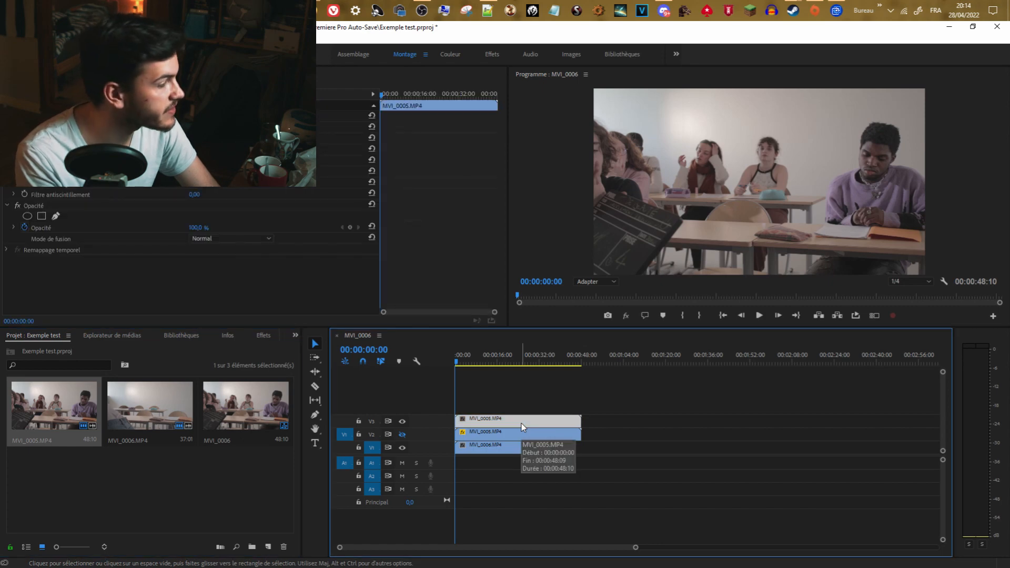
left_click(807, 223)
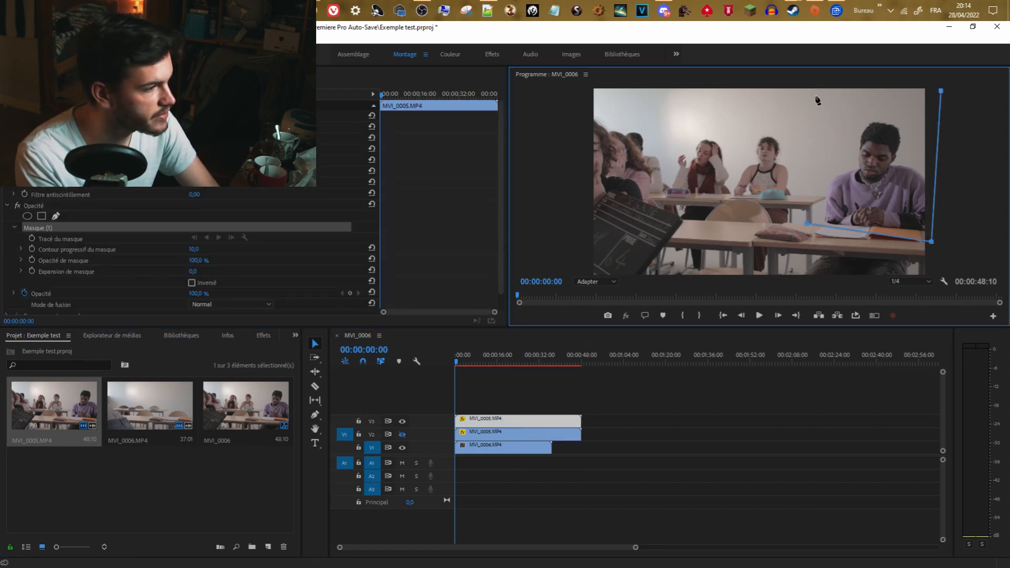
Trim the start of the V1 MVI_0006.MP4 clip to keep only its ending with the empty classroom.
left_click_drag(501, 356, 534, 358)
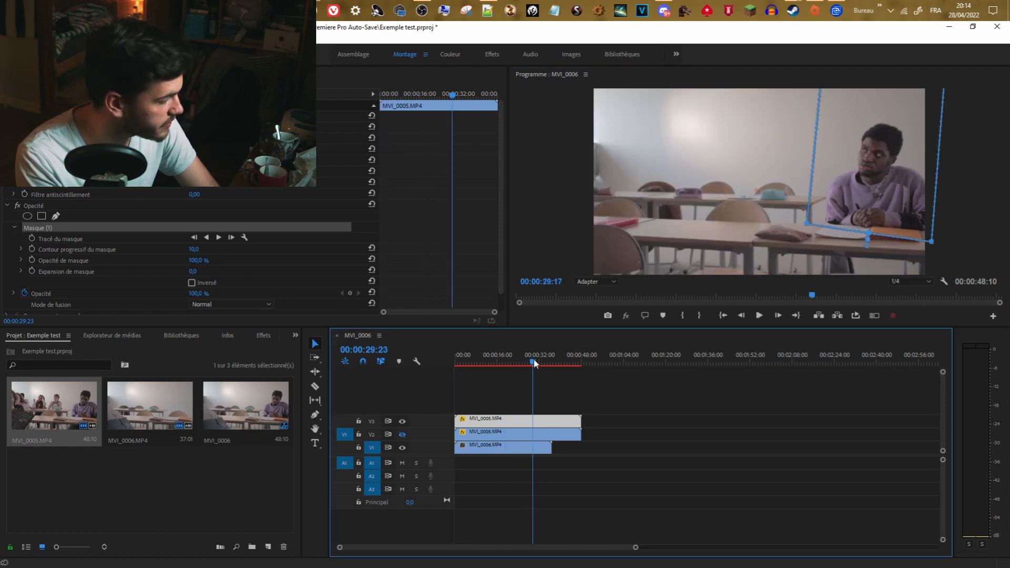
left_click_drag(457, 445, 530, 437)
mouse_move(533, 361)
left_mouse_down()
mouse_move(552, 364)
mouse_move(539, 362)
left_mouse_up()
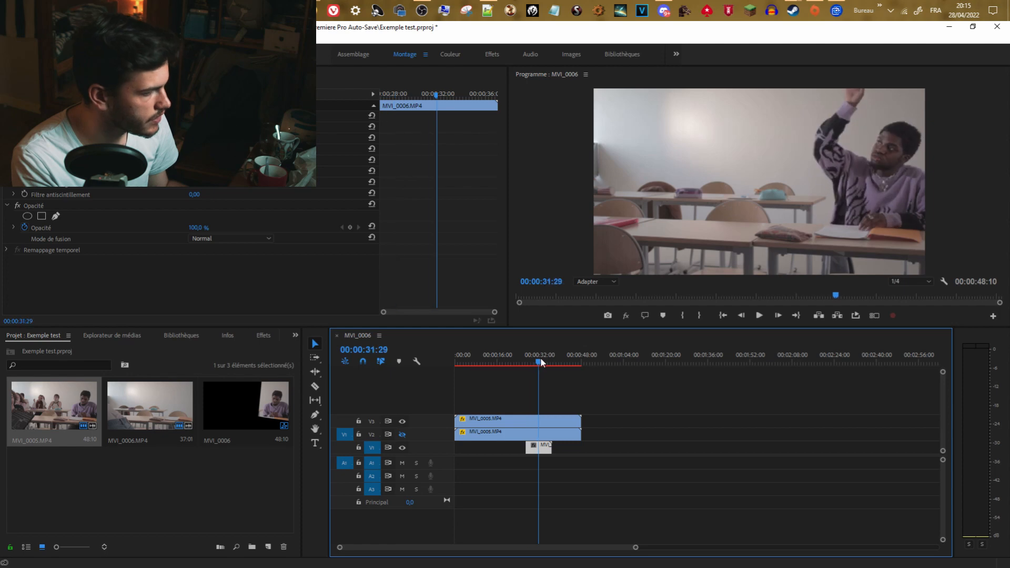
With V3 hidden, move the trimmed MVI_0006.MP4 clip to the start of V1 and repeat it end to end to cover the sequence.
left_click(402, 421)
left_click_drag(542, 447, 477, 447)
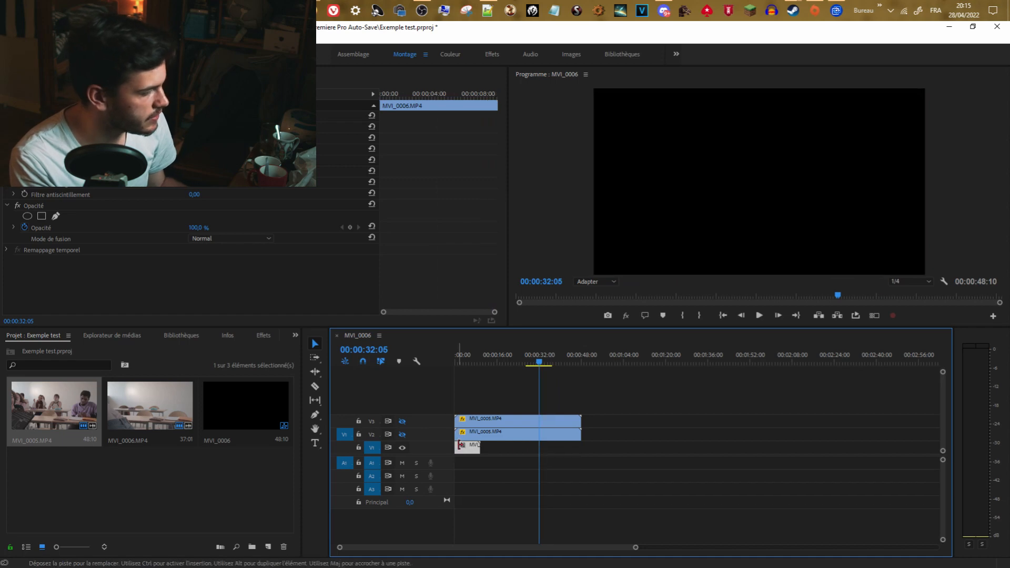
left_click_drag(489, 356, 481, 356)
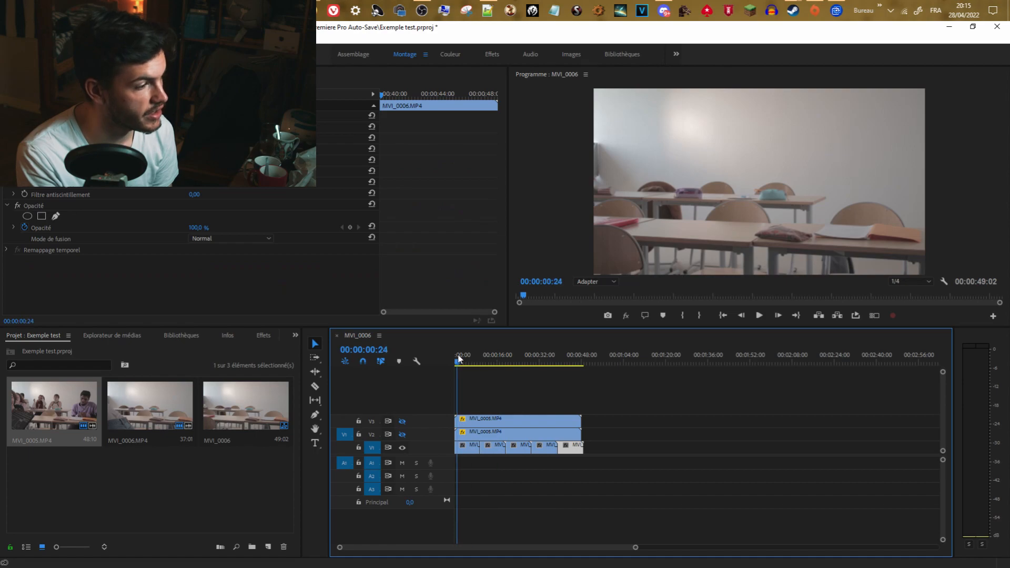
Widen the V3 clip's mask at 00:00:30:29 to enclose the student's raised arm, and check it with track V2 shown.
left_click(523, 357)
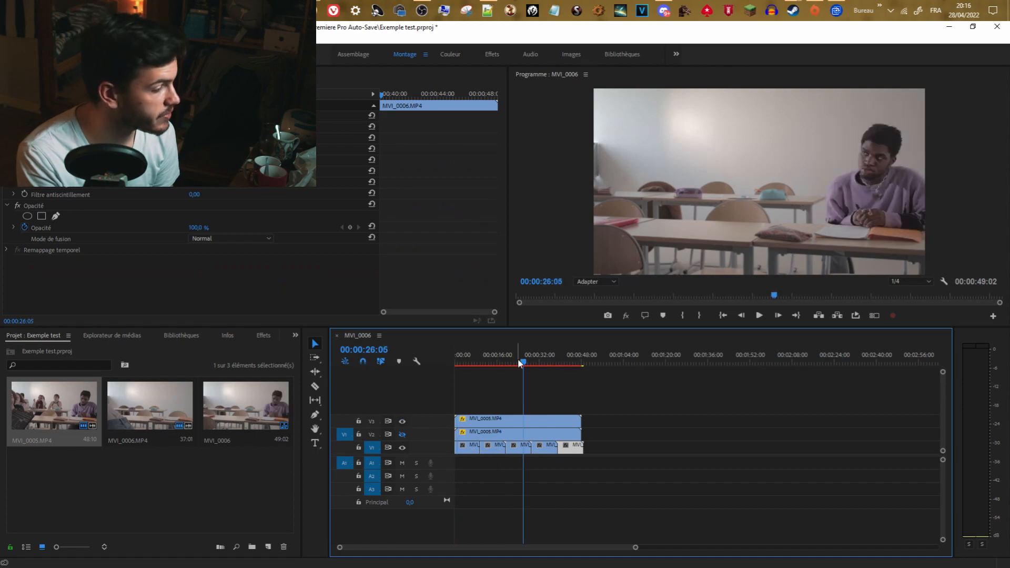
left_click(546, 363)
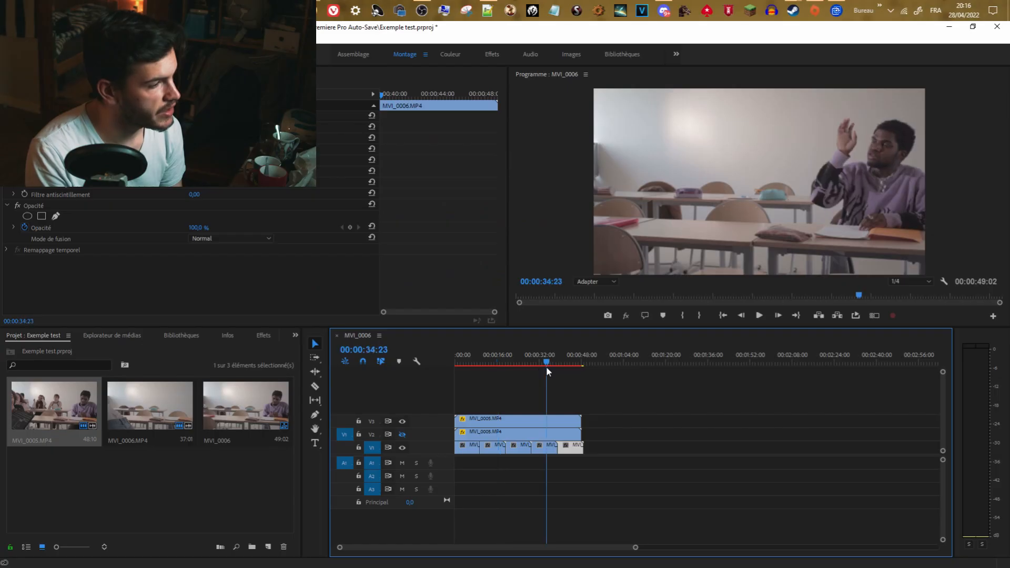
left_click(535, 368)
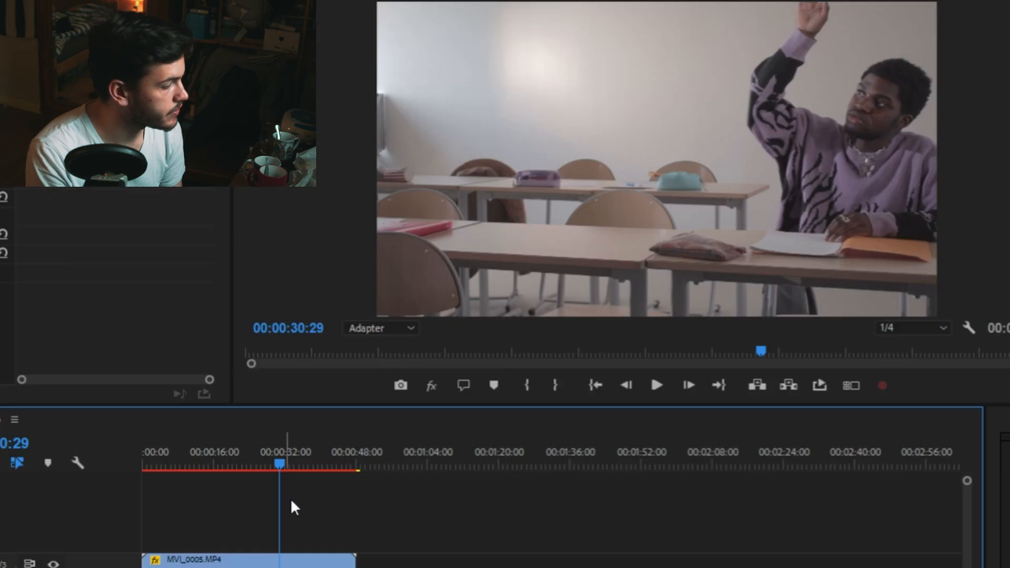
left_click(332, 561)
left_click(258, 463)
left_click_drag(258, 463, 245, 464)
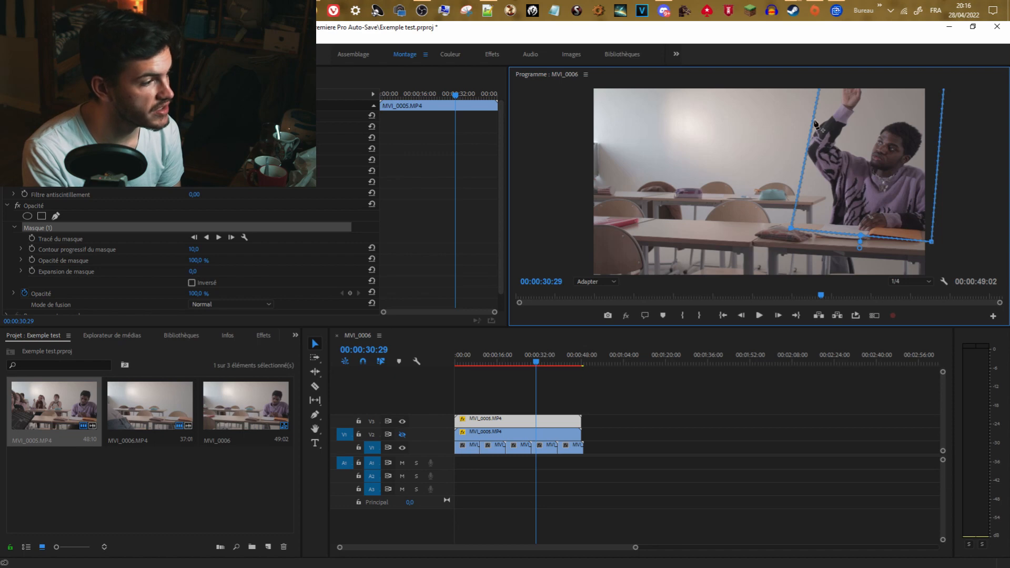
left_click_drag(814, 121, 730, 134)
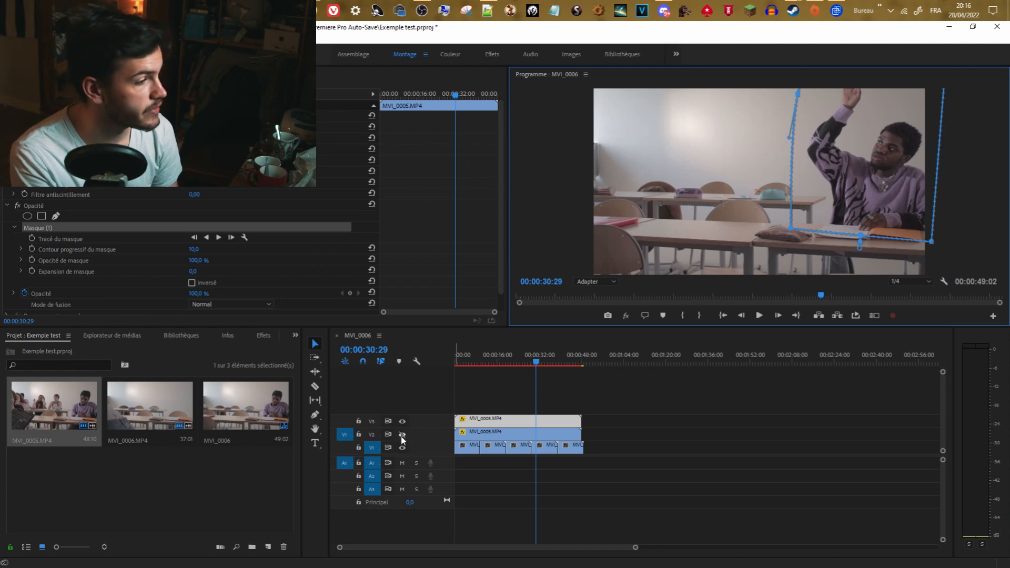
left_click(402, 436)
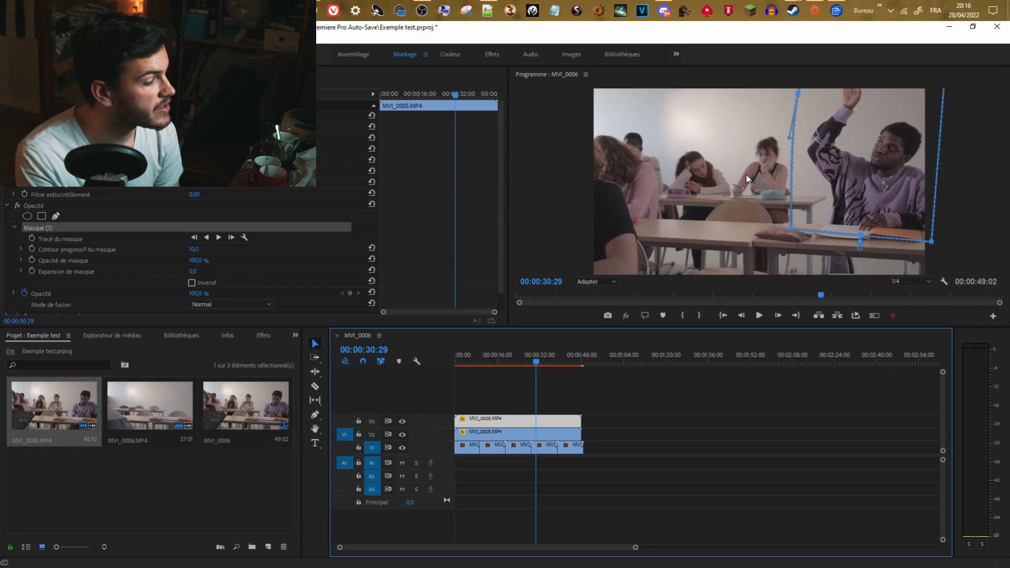
Set the V3 clip's first mask feather to 641 and its expansion to 1, previewing with track V2 hidden.
left_click(482, 421)
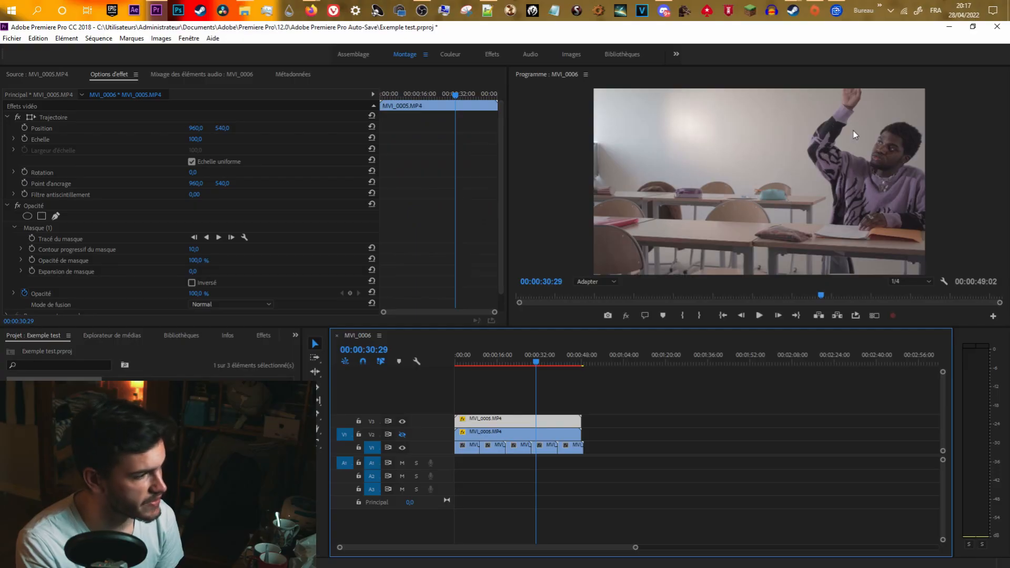
mouse_move(536, 356)
left_mouse_down()
mouse_move(553, 361)
mouse_move(538, 357)
left_mouse_up()
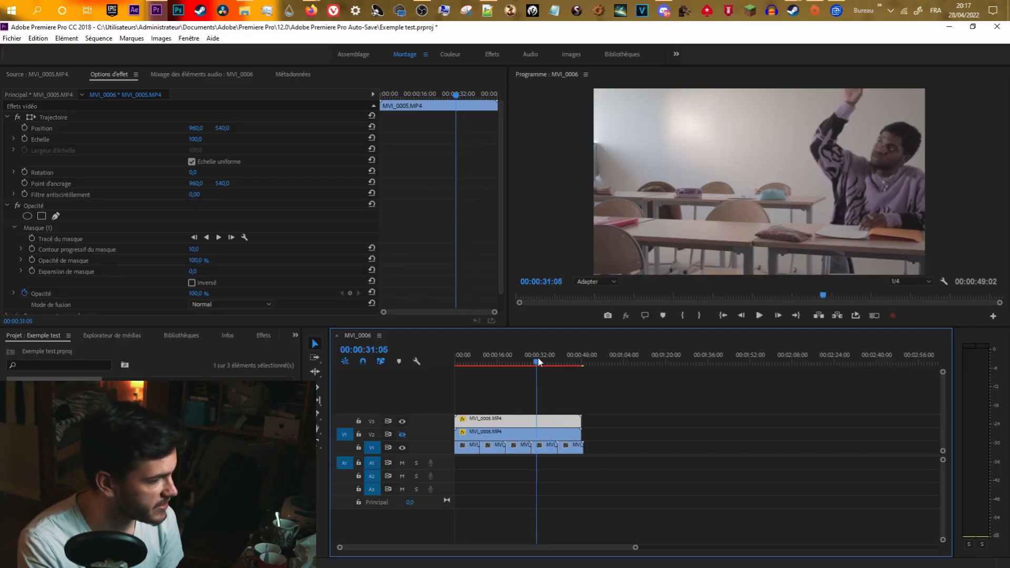
left_click(94, 272)
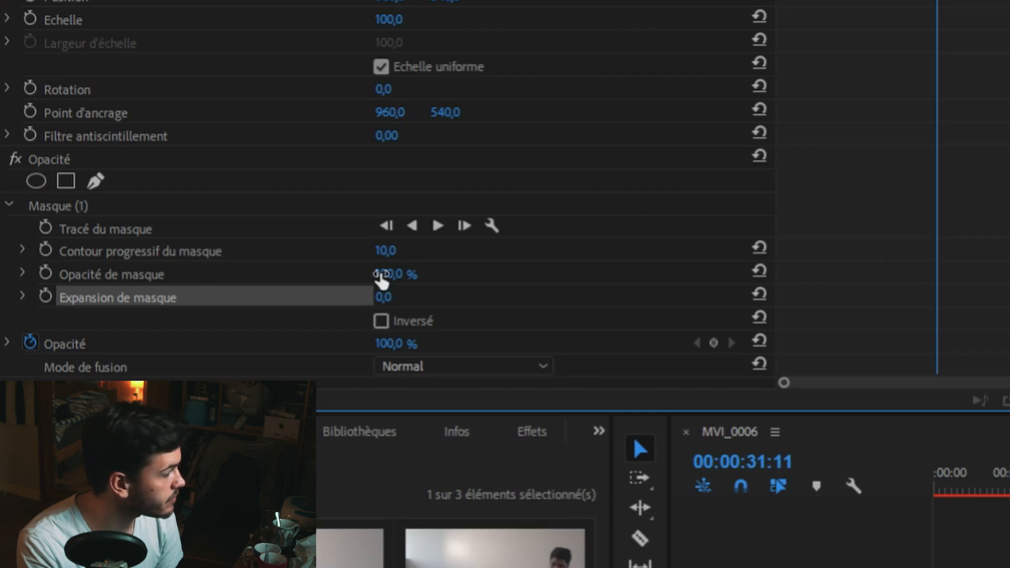
left_click(196, 247)
mouse_move(389, 299)
left_mouse_down()
mouse_move(463, 299)
mouse_move(374, 298)
left_mouse_up()
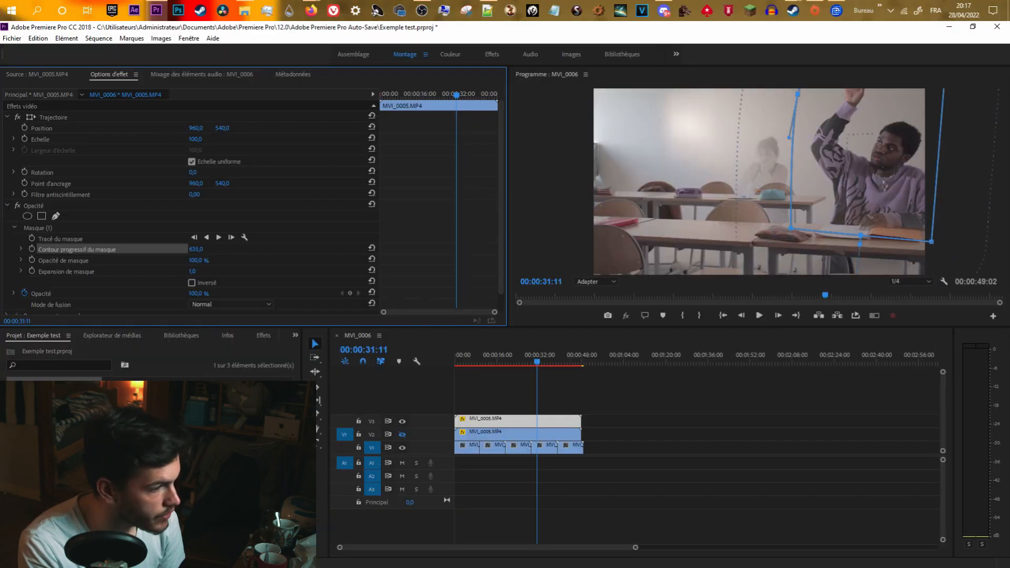
left_click(446, 389)
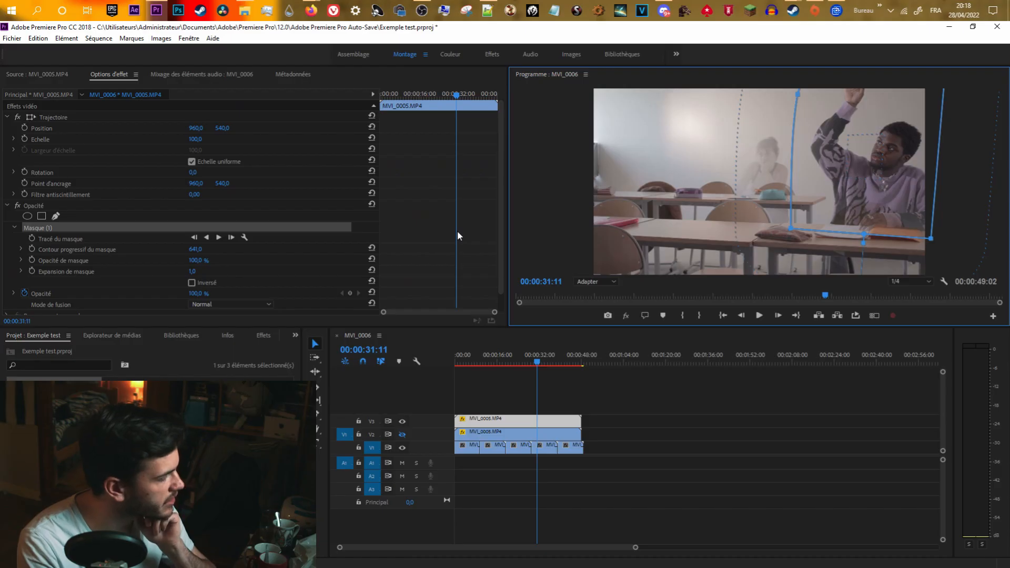
Draw a second opacity mask on the V3 clip below the desk around the student's legs, and increase its feather.
left_click(58, 217)
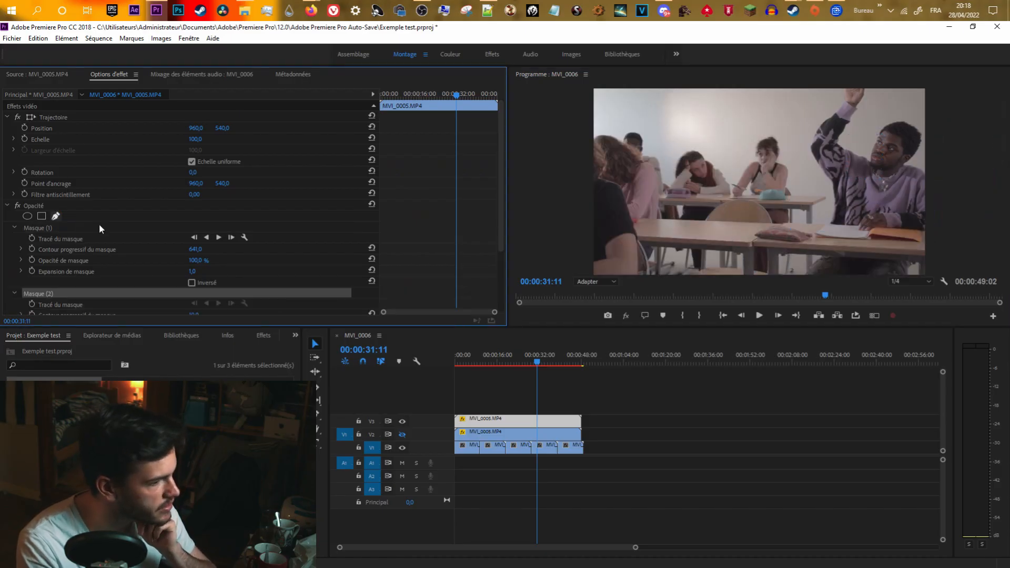
left_click(807, 255)
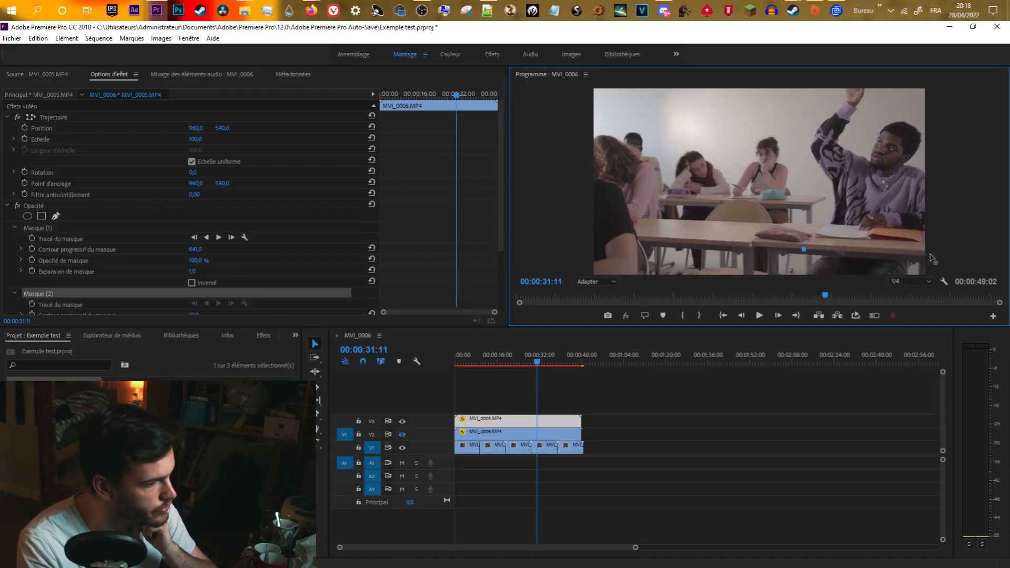
left_click(804, 250)
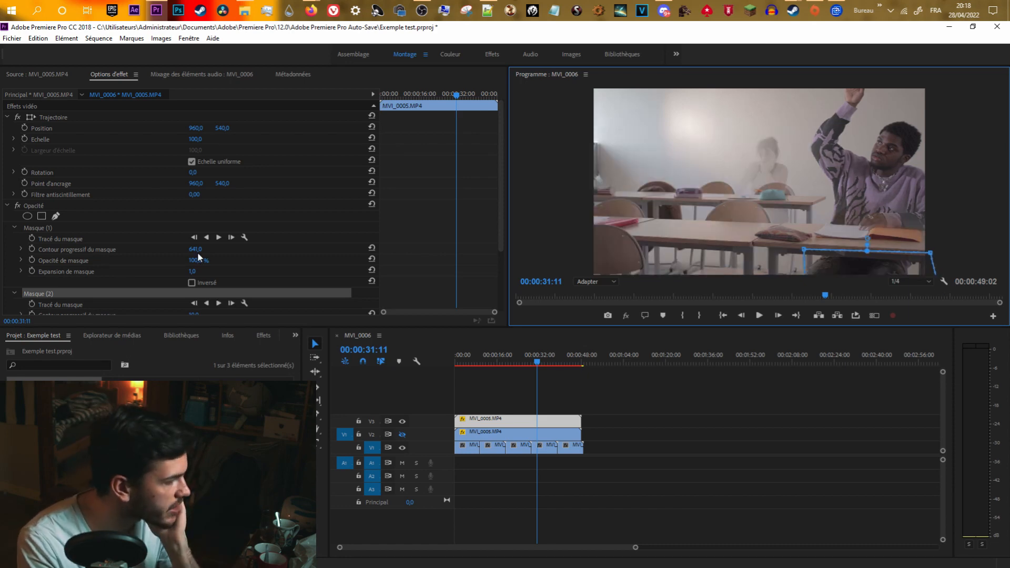
scroll(76, 269, "down", 3)
left_click_drag(194, 273, 200, 273)
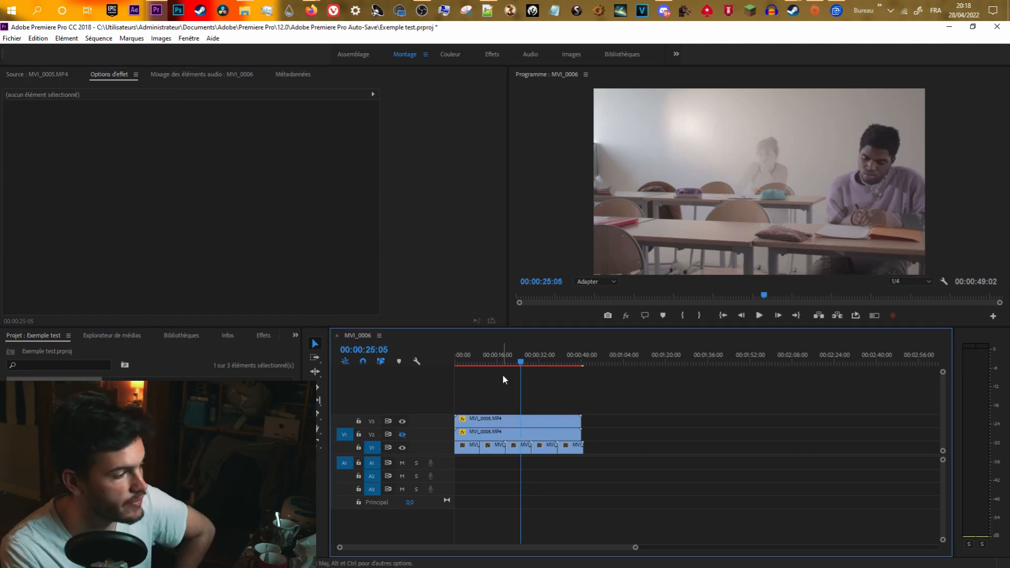
Hide track V1 and examine the feathered edge of the masked V3 clip at 00:00:36:11.
left_click(503, 421)
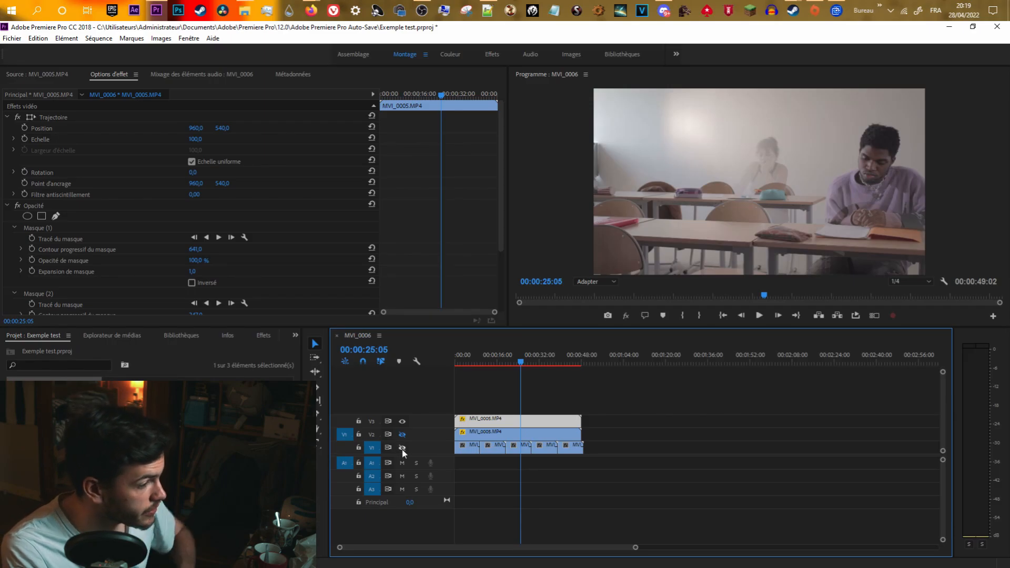
left_click(402, 448)
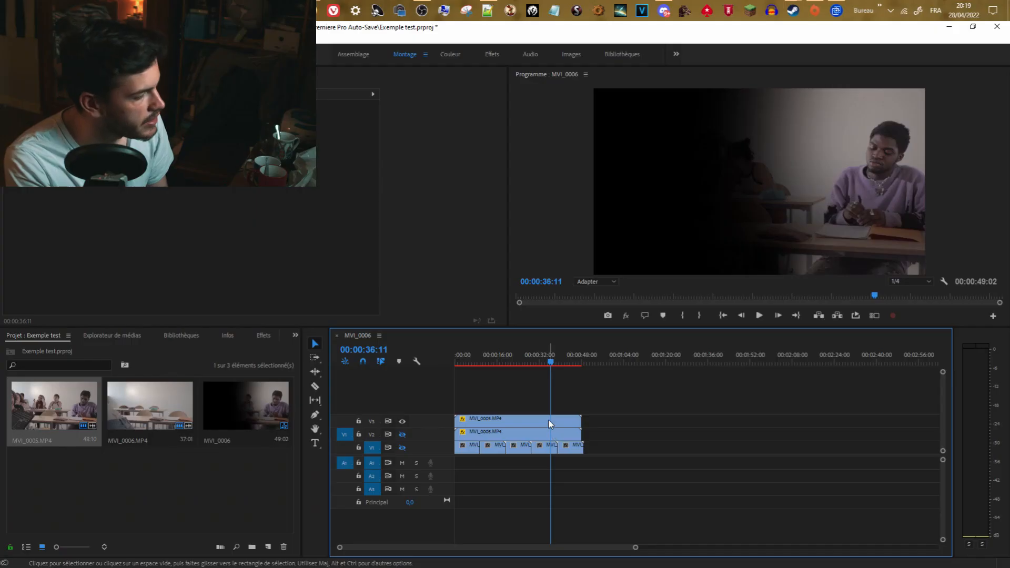
left_click(548, 422)
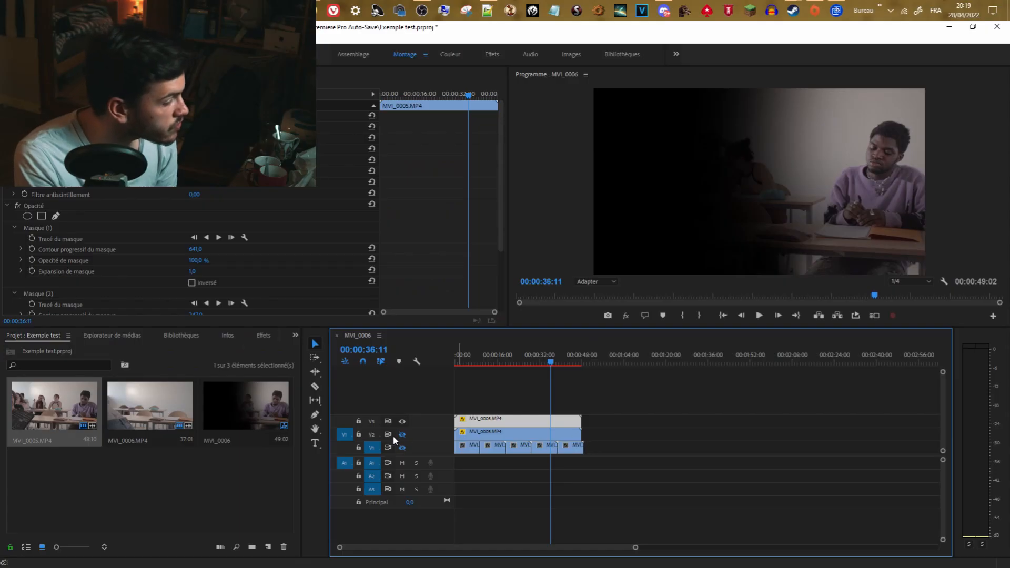
Show tracks V1 and V2 again and preview the combined shot with the raised hand at 00:00:34:18.
left_click(404, 447)
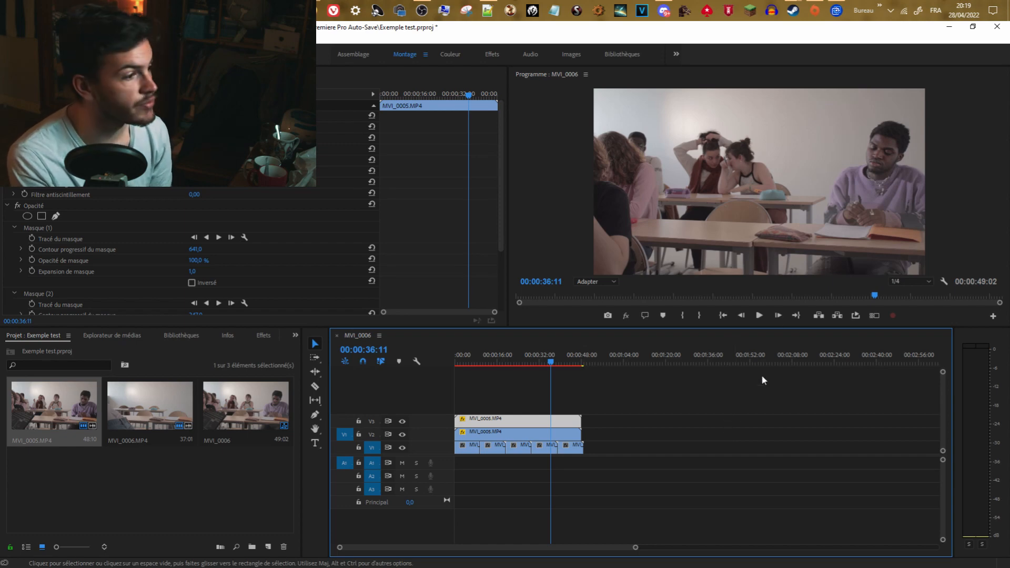
left_click_drag(876, 295, 858, 295)
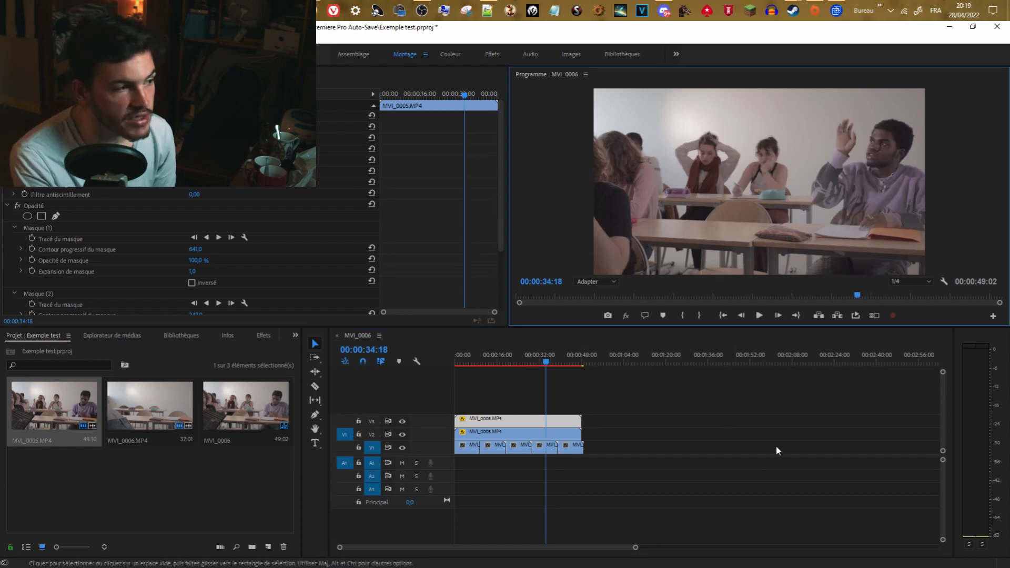